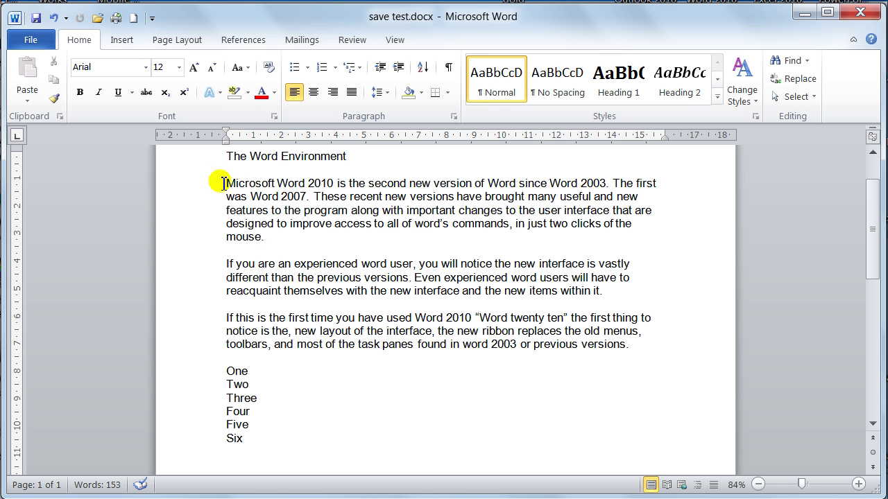
Step: Select the paragraph below the title and try centred, right and justified alignment, ending with right alignment
left_click_drag(213, 188, 211, 239)
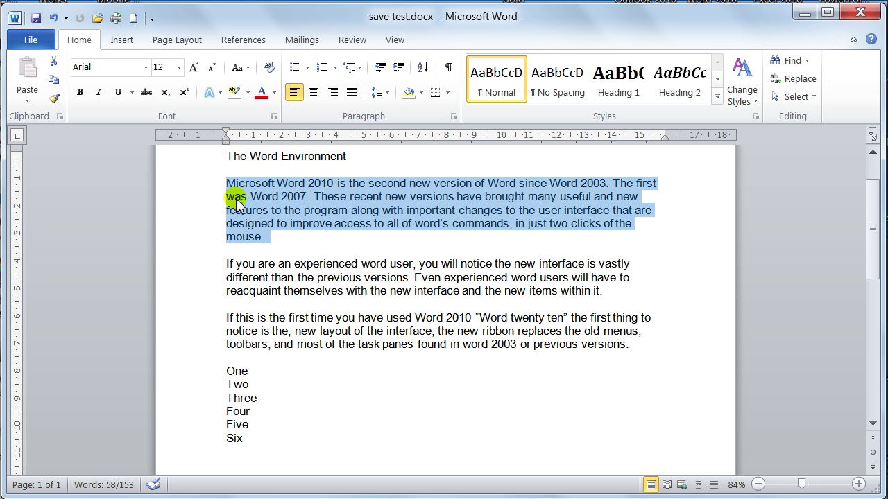
left_click(314, 92)
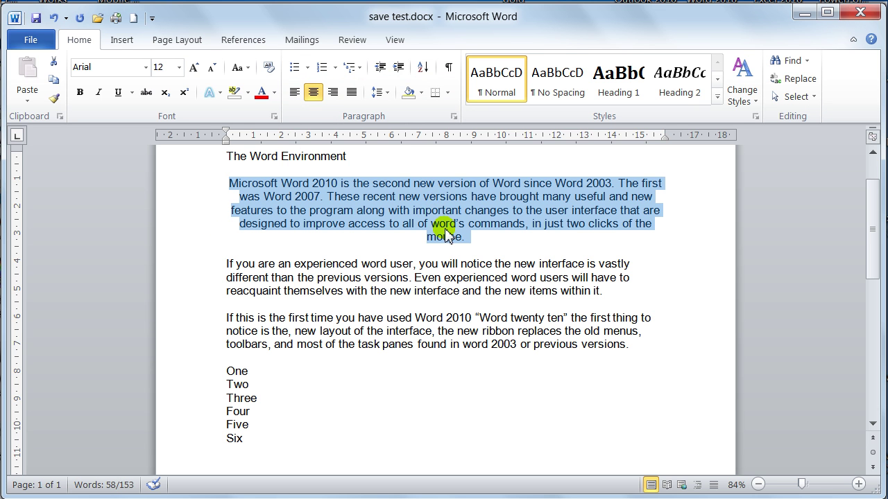
left_click(333, 93)
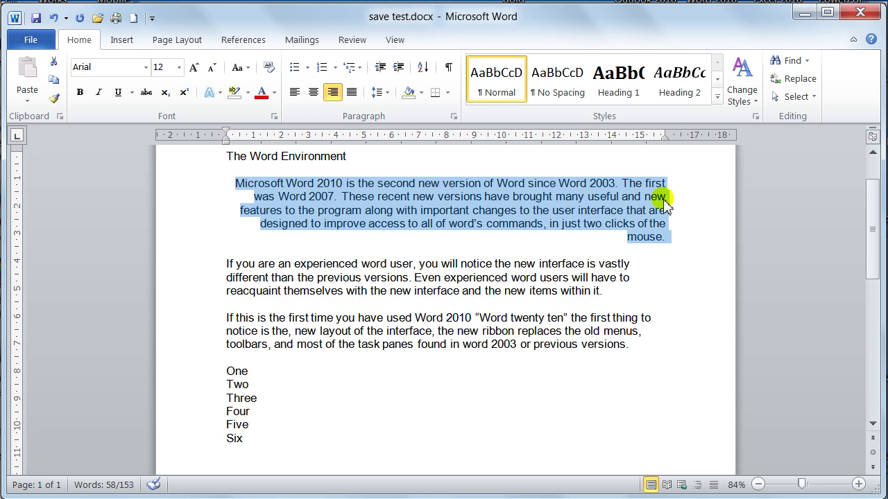
left_click(352, 94)
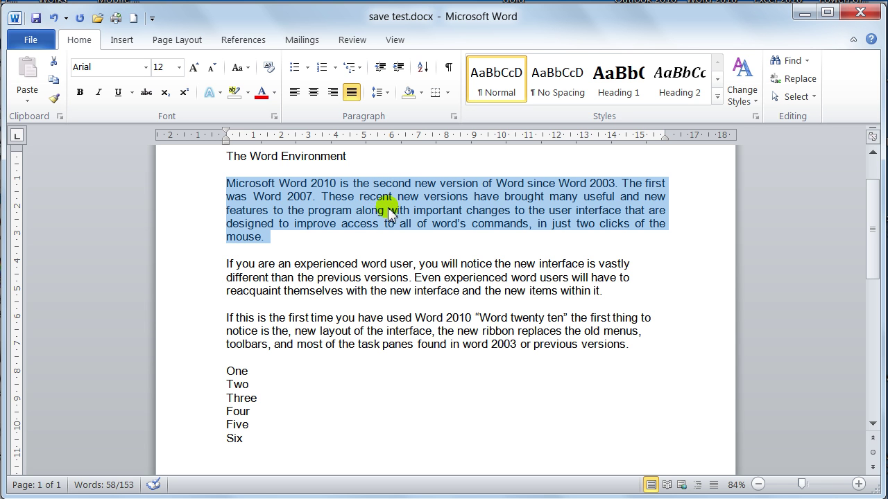
left_click(339, 98)
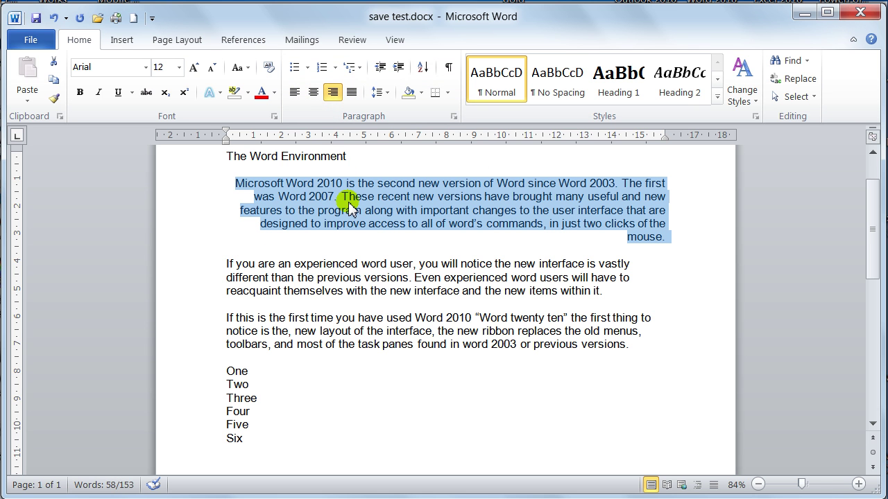
Step: Cycle the selected paragraph through left, right, centred and justified alignment, ending with left alignment
key("ctrl+l")
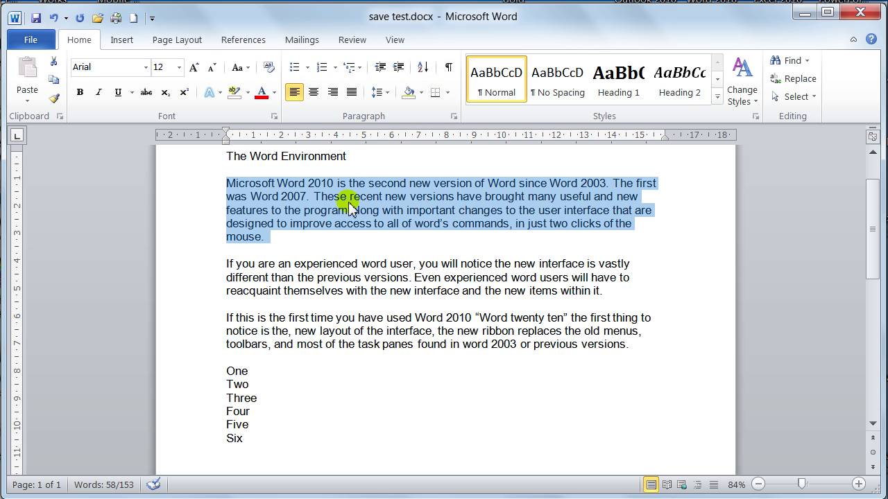
key("ctrl+r")
key("ctrl+e")
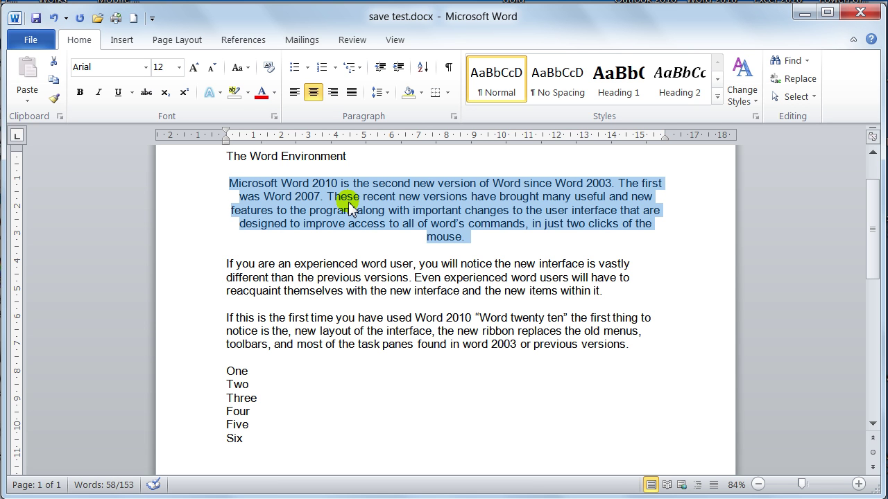
key("ctrl+j")
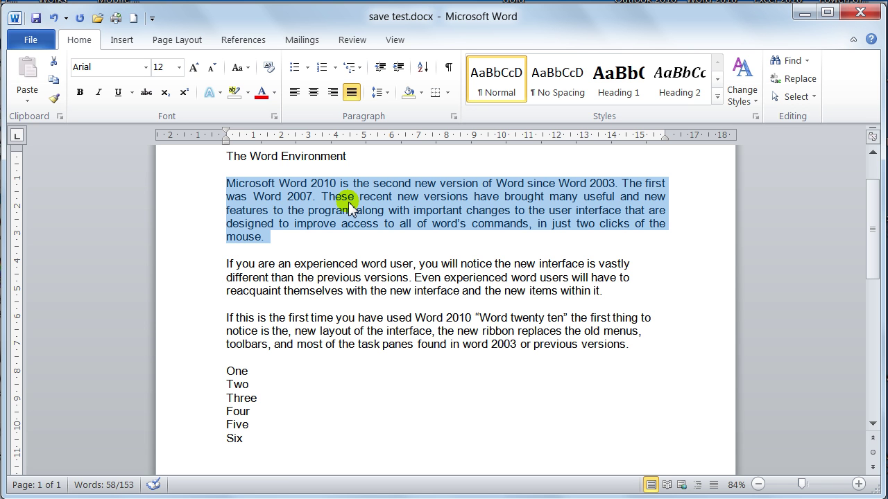
key("ctrl+r")
key("ctrl+l")
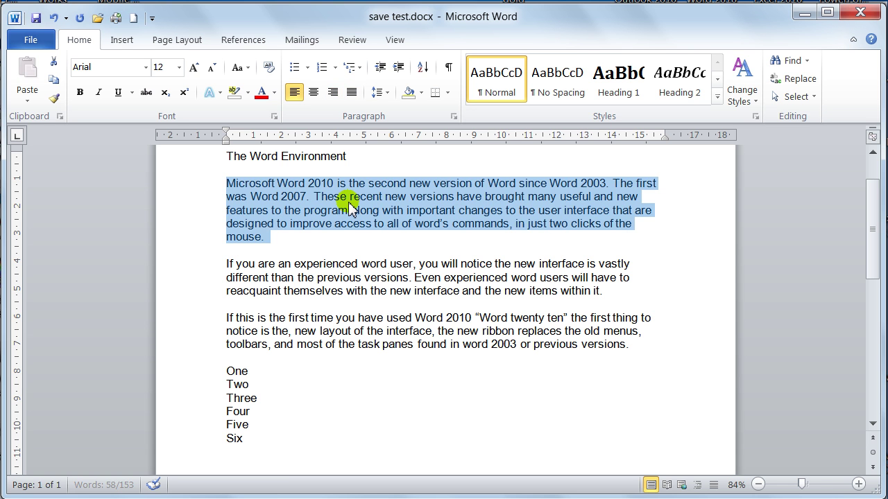
Step: Examine the line spacing choices in the selected paragraph's settings and cancel without changing anything
left_click(390, 97)
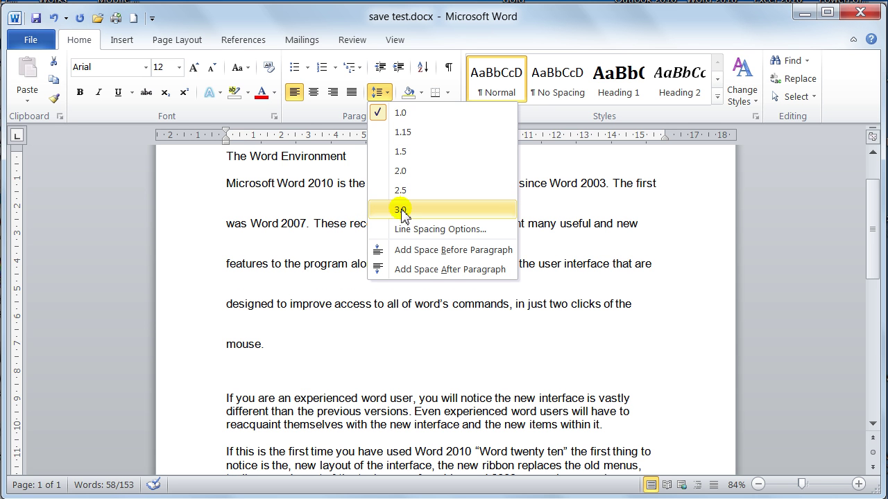
left_click(409, 233)
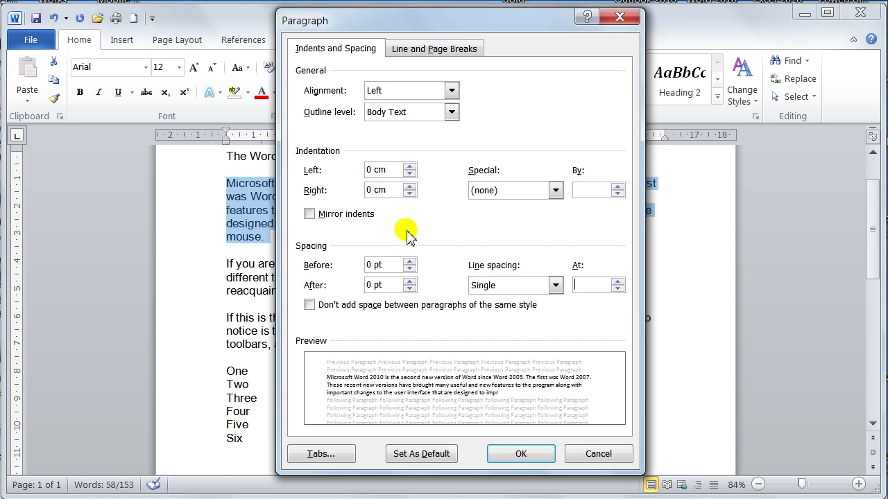
left_click(484, 286)
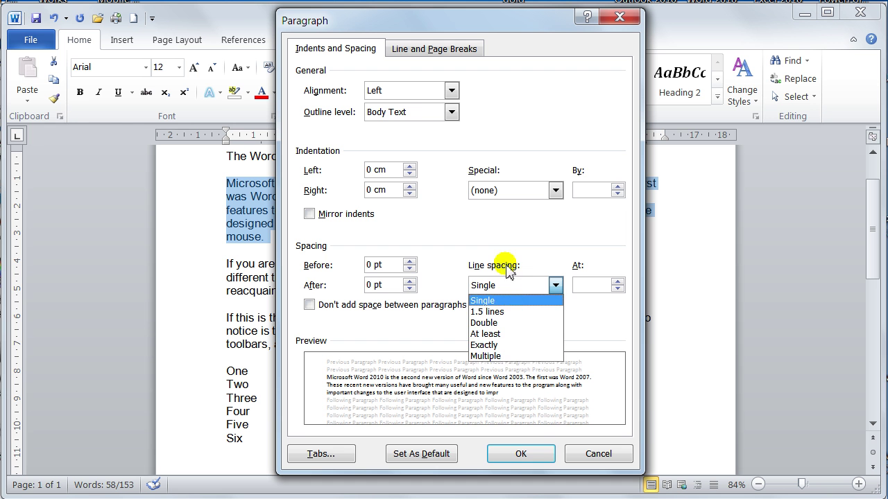
left_click(586, 457)
left_click(586, 456)
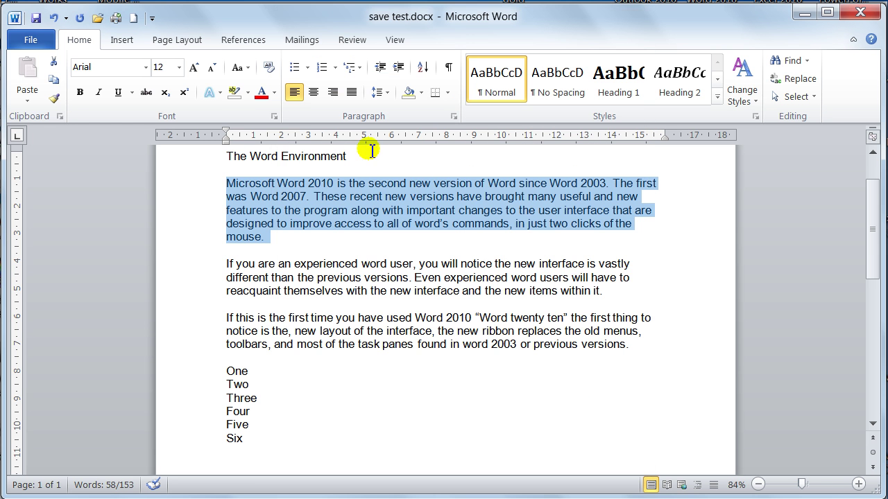
Step: Try 3.0 line spacing on the selected paragraph and return it to 1.0
left_click(378, 93)
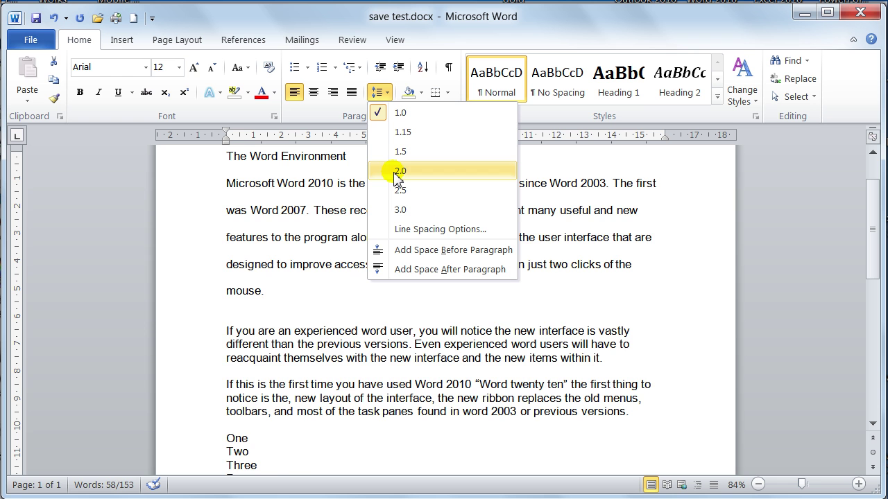
left_click(401, 210)
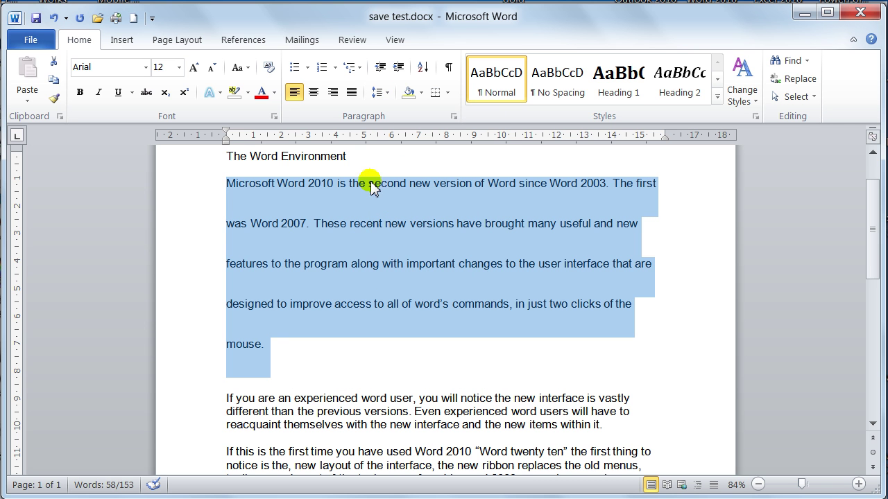
left_click(387, 97)
left_click(385, 119)
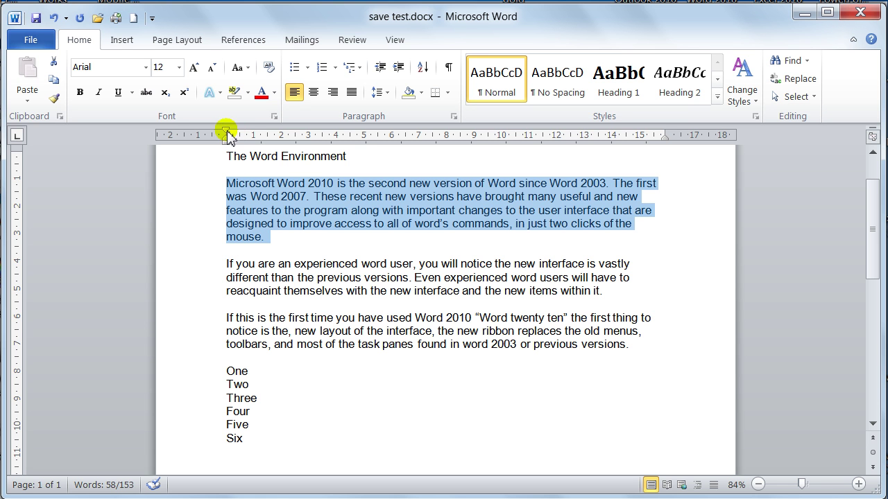
Step: Try a 2 cm first-line indent and a 5 cm hanging indent on the ruler, and realign the remaining lines with the first
left_click_drag(226, 131, 281, 130)
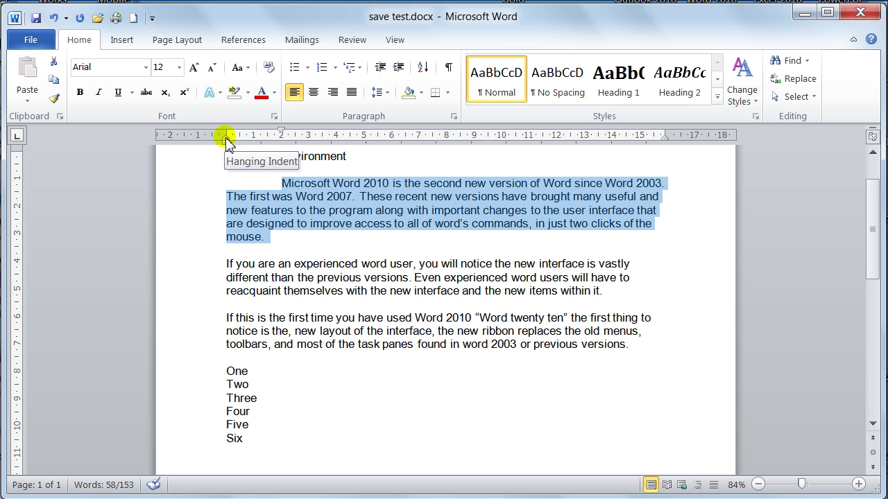
left_click_drag(229, 143, 364, 140)
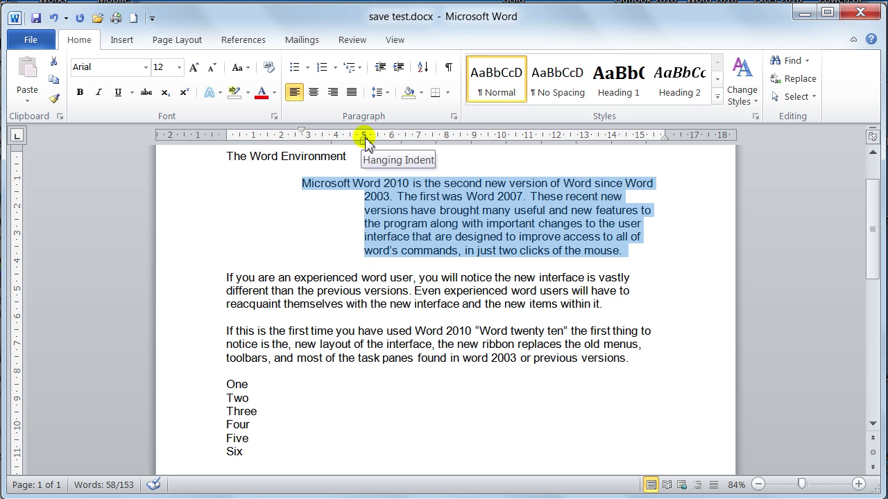
mouse_move(364, 137)
left_mouse_down()
mouse_move(304, 141)
mouse_move(303, 161)
left_mouse_up()
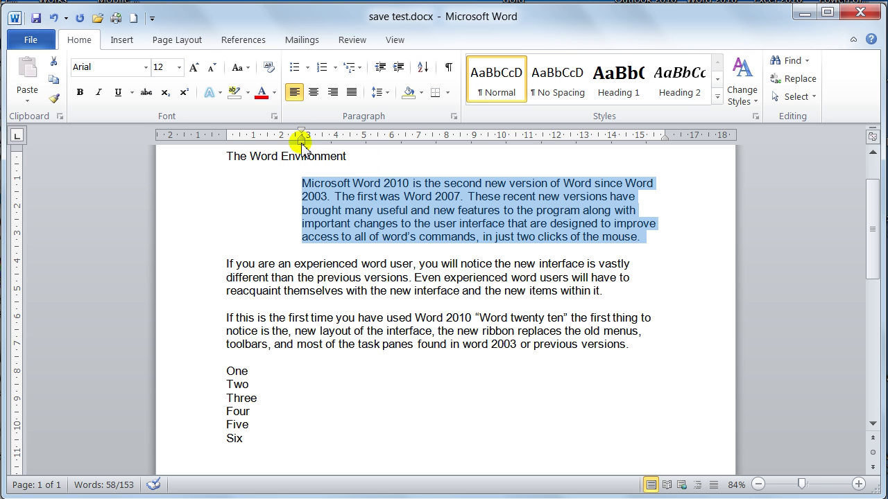
Step: Shift the whole paragraph's left indent on the ruler to 1 cm, 0 cm, 2 cm and back to 1 cm
left_click_drag(303, 142, 255, 142)
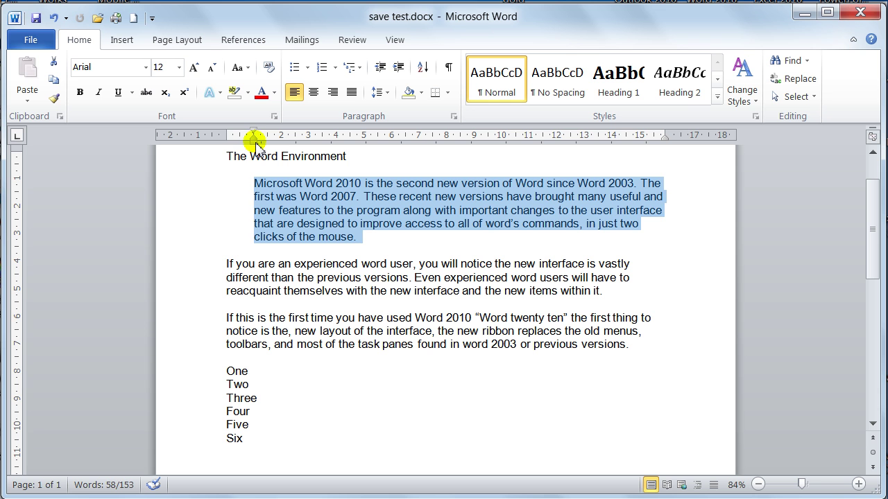
left_click_drag(255, 141, 225, 143)
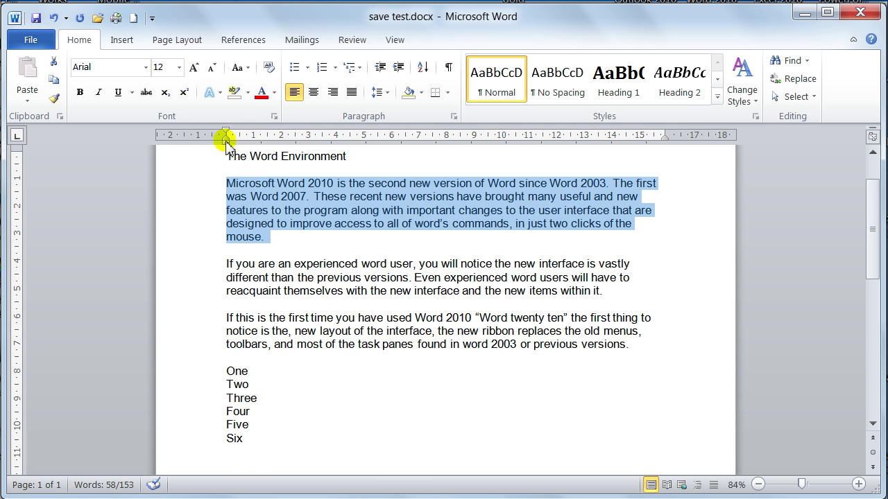
left_click_drag(225, 142, 281, 147)
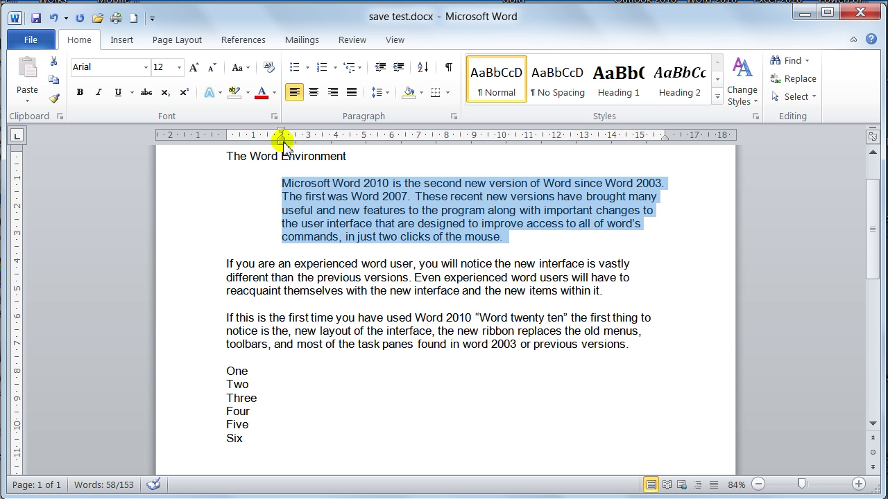
left_click_drag(282, 141, 254, 142)
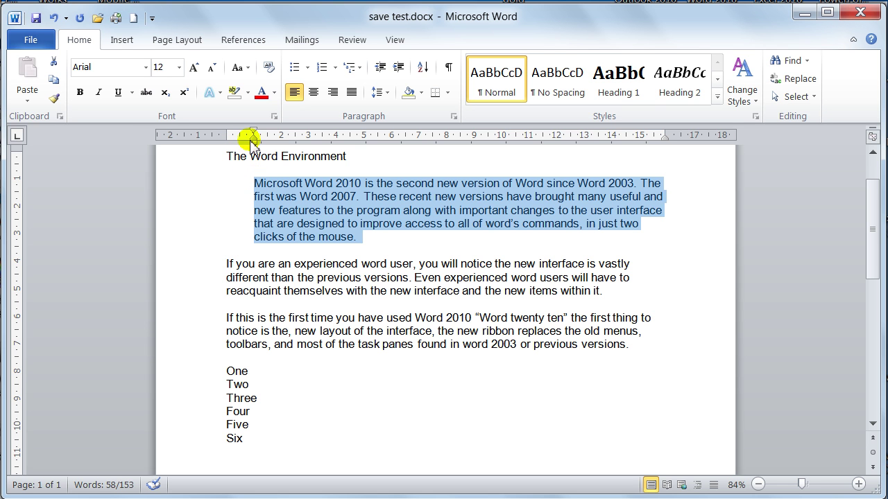
Step: Move the first-line indent to 2 cm and 0 cm, and shift the paragraph so its first line starts at 1 cm, the rest at 2 cm
left_click_drag(254, 132, 281, 132)
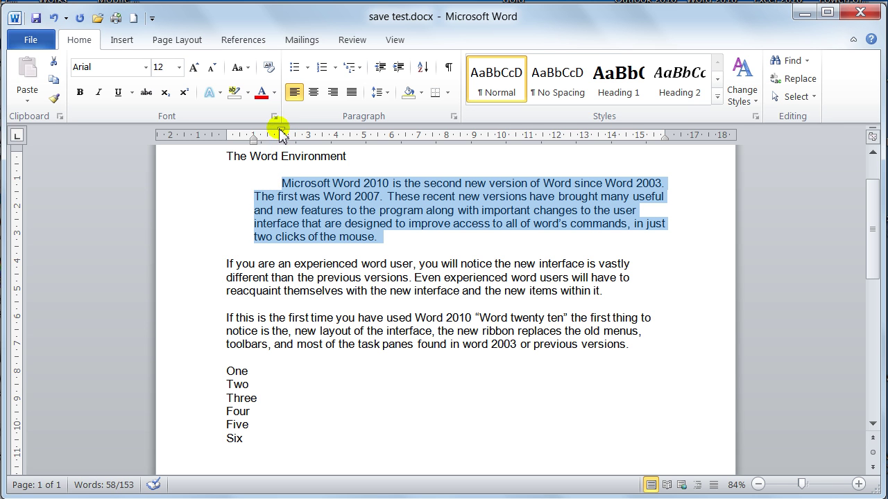
left_click_drag(282, 136, 228, 134)
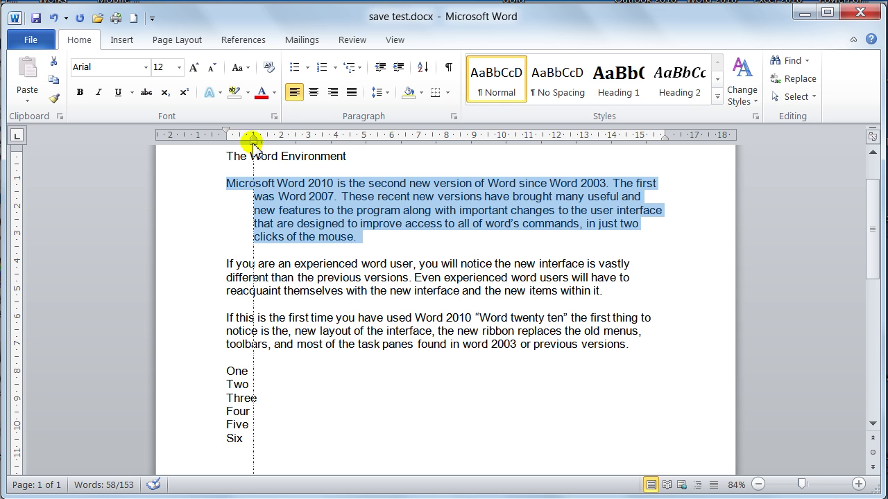
left_click_drag(255, 141, 283, 140)
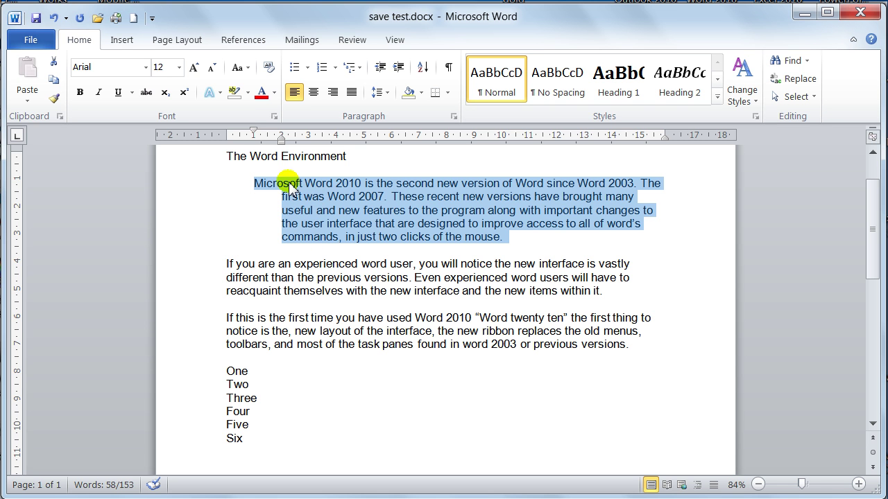
Step: Try first-line indents of 2 cm and about 3.5 cm with a 5 cm hanging indent, and reset all indents to 0 cm
left_click_drag(254, 133, 283, 134)
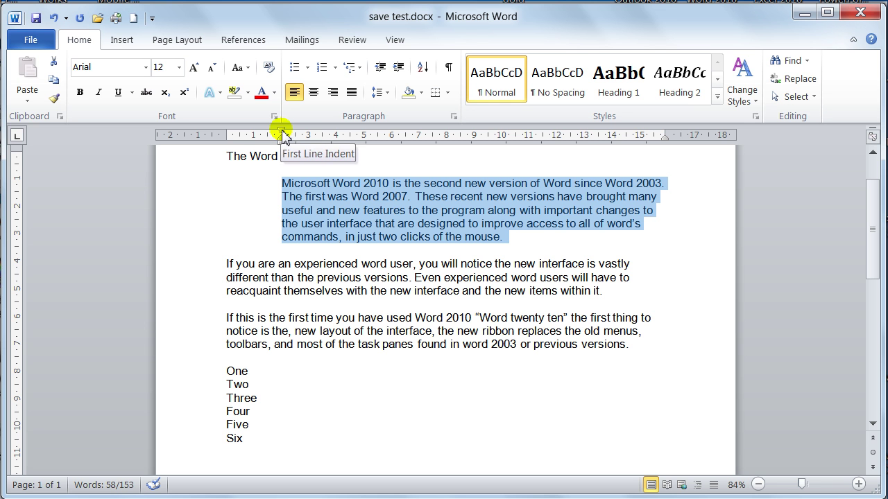
left_click_drag(284, 134, 322, 134)
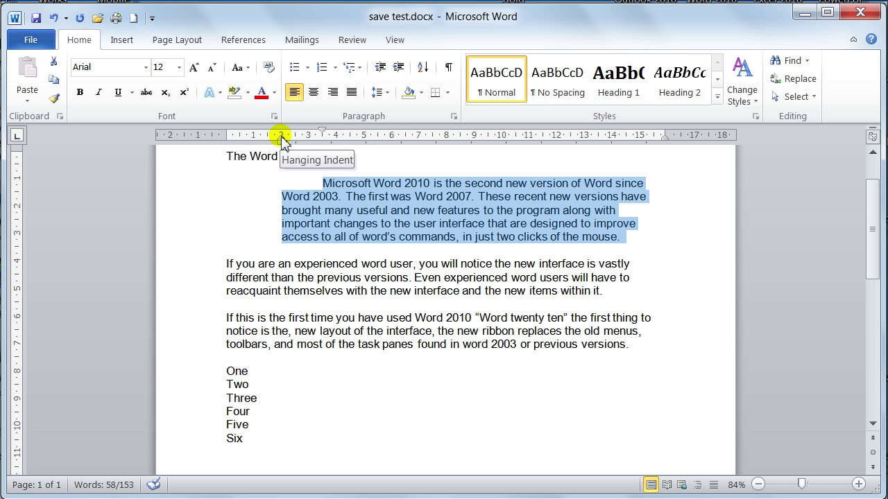
left_click_drag(282, 139, 363, 139)
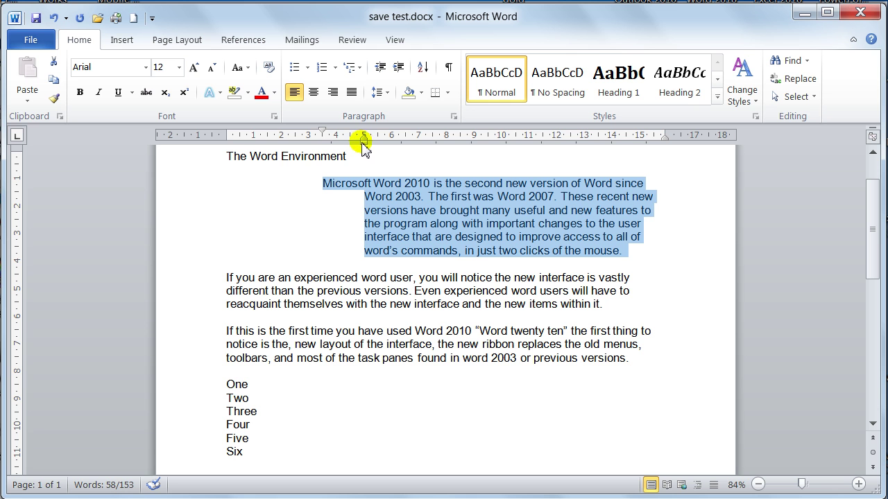
mouse_move(364, 142)
left_mouse_down()
mouse_move(274, 134)
mouse_move(294, 139)
mouse_move(226, 143)
left_mouse_up()
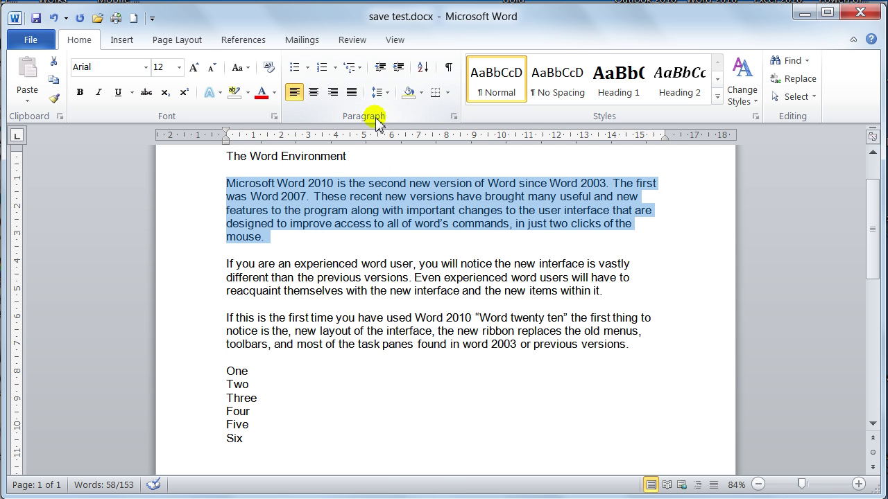
Step: Set the selected paragraph's left indentation to 2.5 cm in the paragraph settings and apply it
left_click(455, 118)
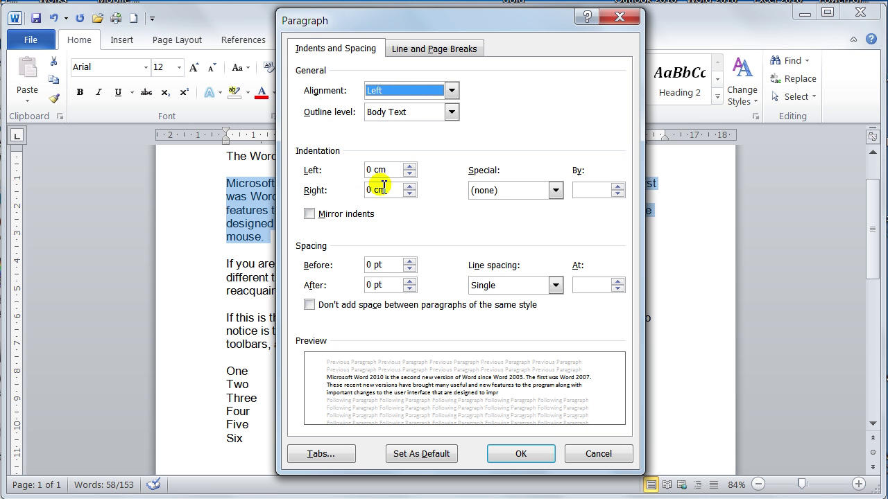
left_click(410, 167)
left_click(410, 167)
left_click(410, 167)
left_click(411, 167)
left_click(410, 167)
left_click(410, 167)
left_click(411, 167)
left_click(410, 167)
left_click(411, 167)
left_click(410, 167)
left_click(411, 168)
left_click(410, 167)
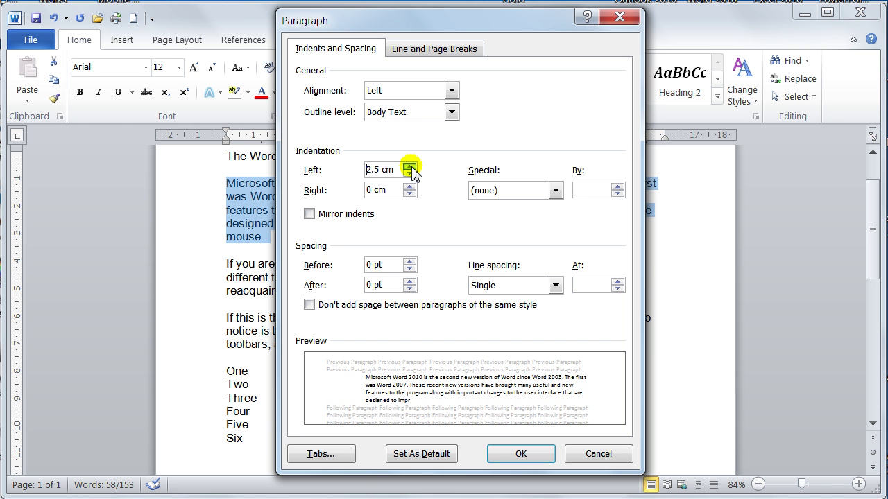
left_click(517, 456)
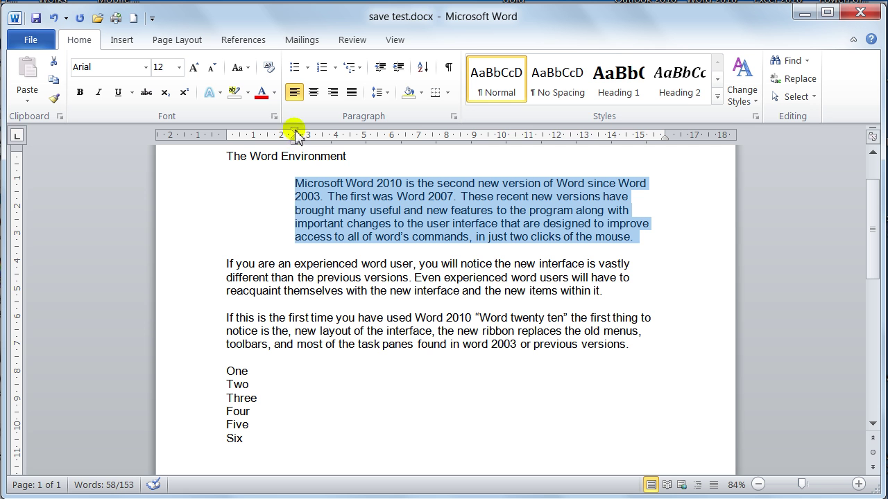
Step: Apply a 1.27 cm hanging indent with a 1 cm left indentation to the selected paragraph in the paragraph settings
left_click(454, 116)
left_click(499, 192)
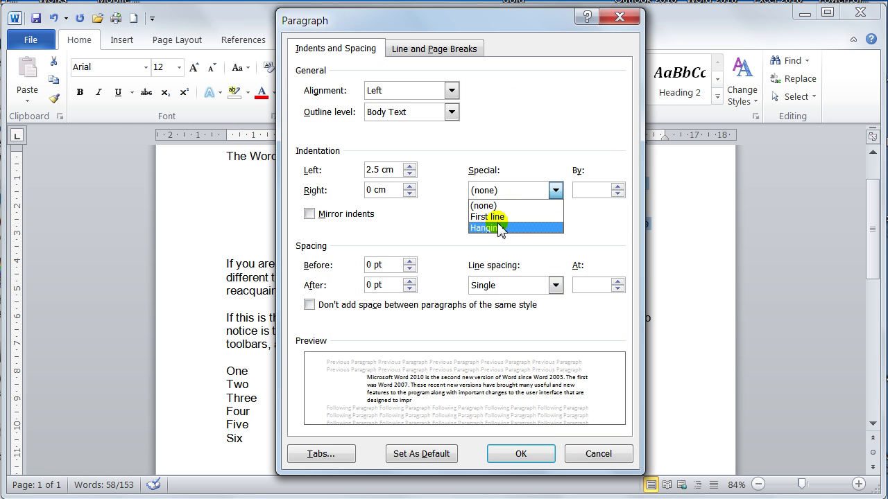
left_click(496, 230)
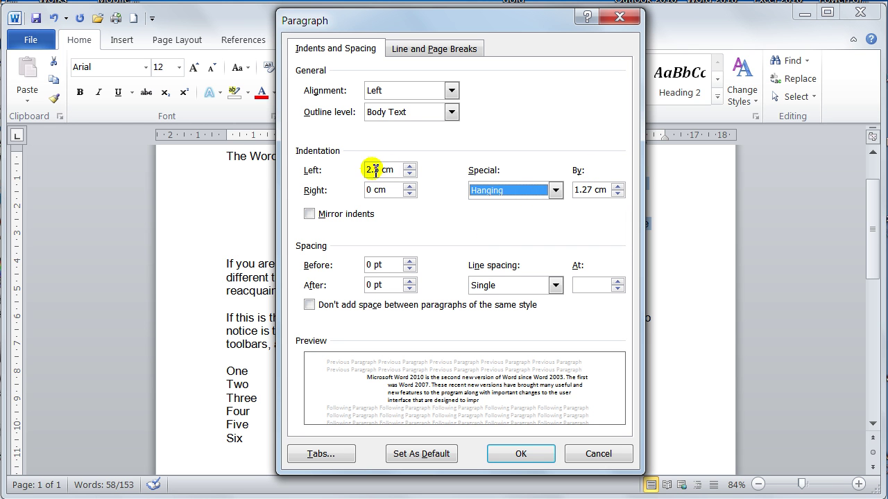
left_click(410, 174)
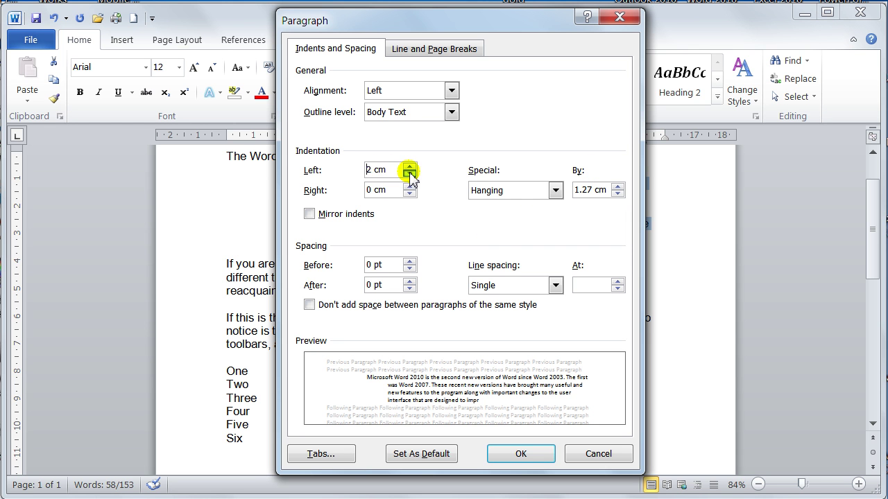
left_click(409, 174)
left_click(409, 166)
left_click(410, 166)
left_click(410, 173)
left_click(410, 167)
left_click(410, 167)
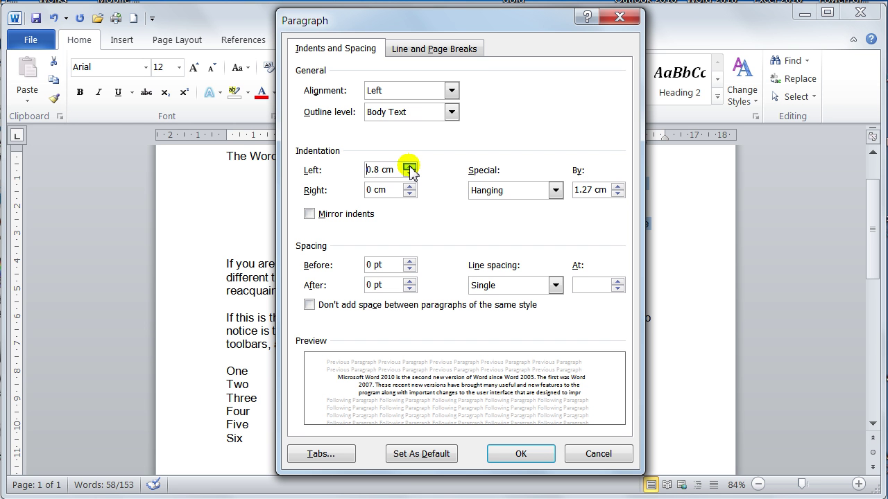
left_click(410, 167)
left_click(410, 167)
left_click(410, 167)
left_click(533, 454)
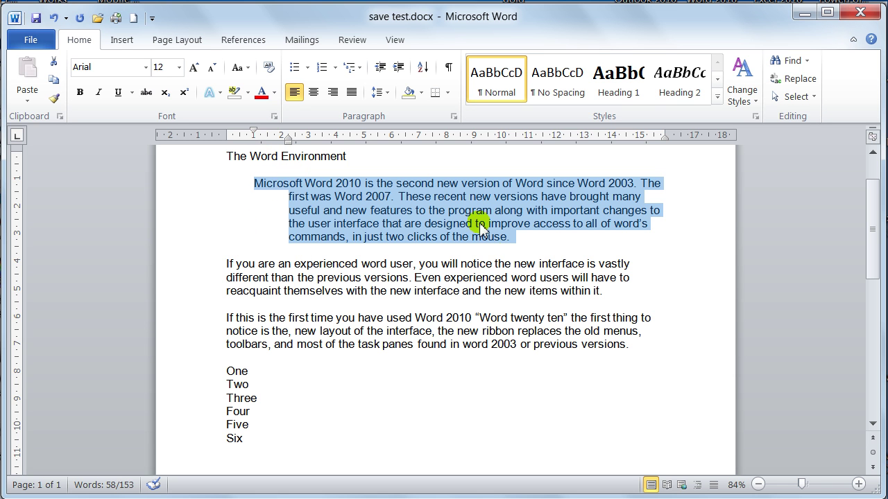
Step: Change the selected paragraph's special indentation to First line in the paragraph settings and apply it
left_click(454, 118)
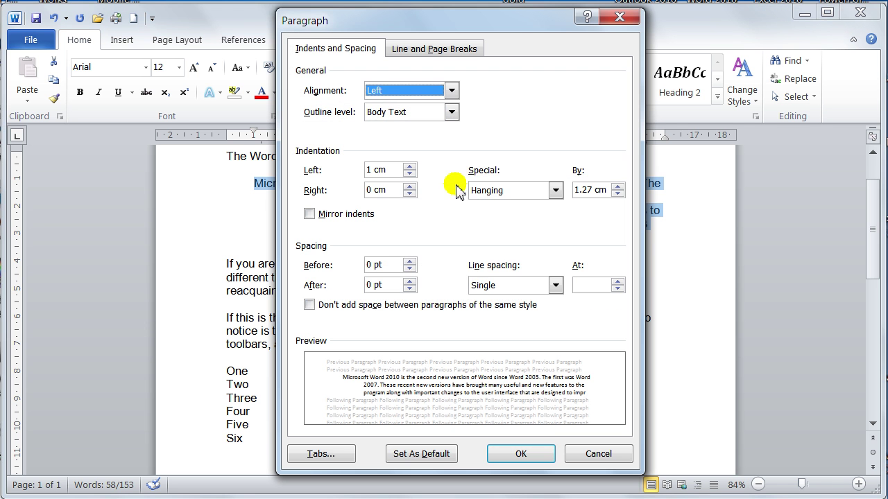
left_click(507, 190)
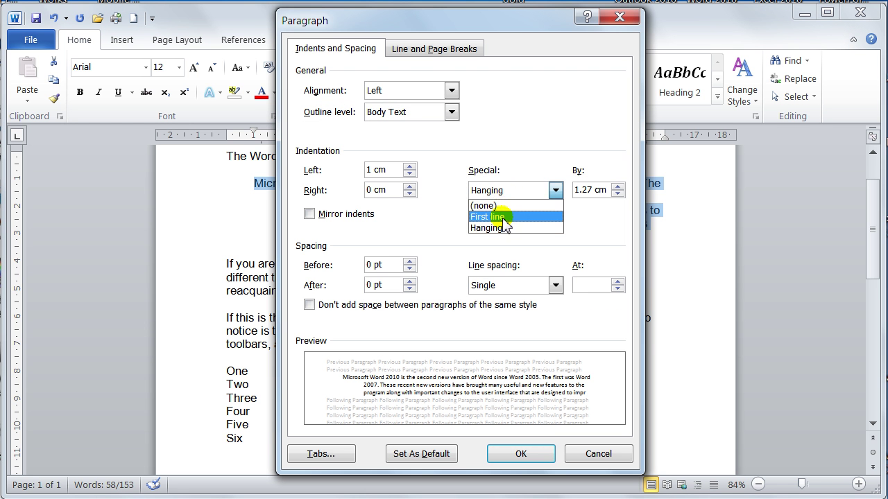
left_click(501, 215)
left_click(519, 454)
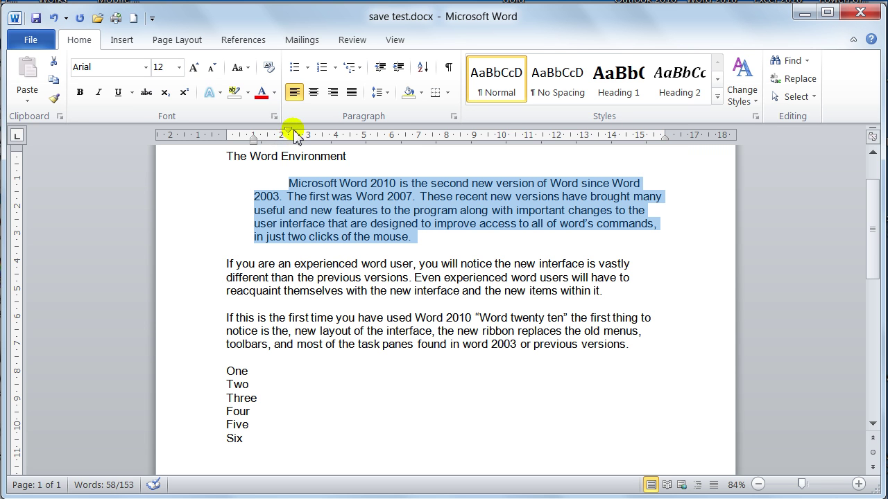
Step: On the ruler, align the first-line indent with the 1 cm left indent and shift the whole paragraph to 0 cm
mouse_move(287, 133)
left_mouse_down()
mouse_move(251, 134)
mouse_move(283, 146)
mouse_move(253, 148)
left_mouse_up()
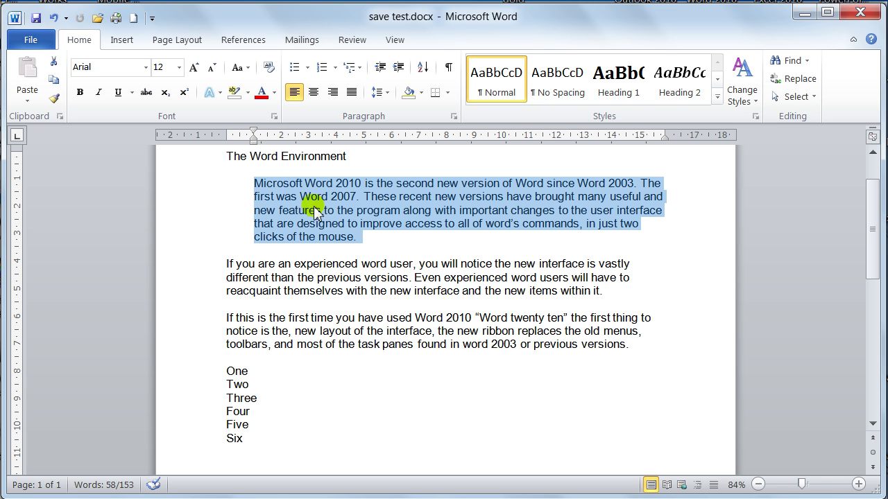
left_click_drag(254, 142, 226, 138)
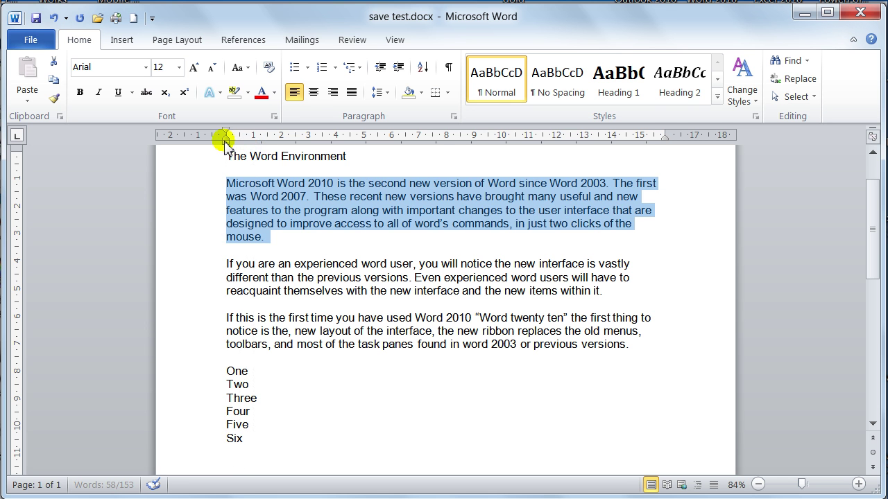
Step: Review the line spacing options, keep Single, and set the spacing before the selected paragraph to 12 pt
left_click(452, 116)
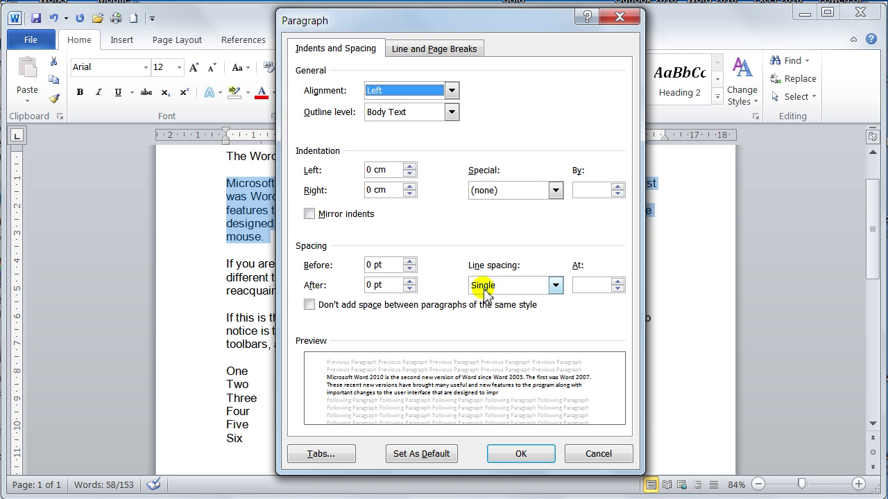
left_click(555, 286)
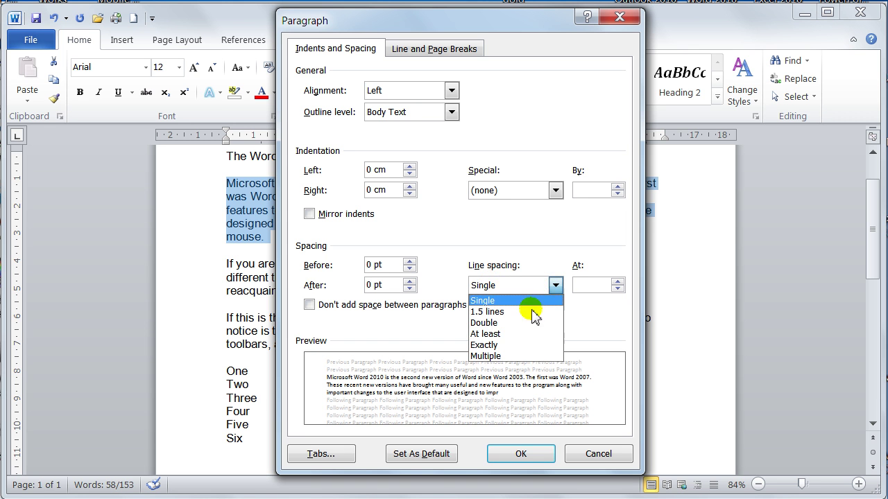
left_click(556, 286)
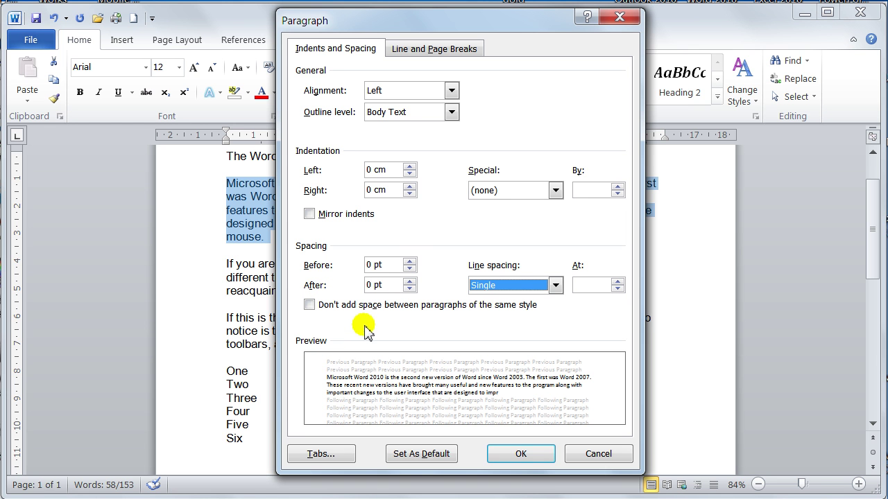
left_click(410, 269)
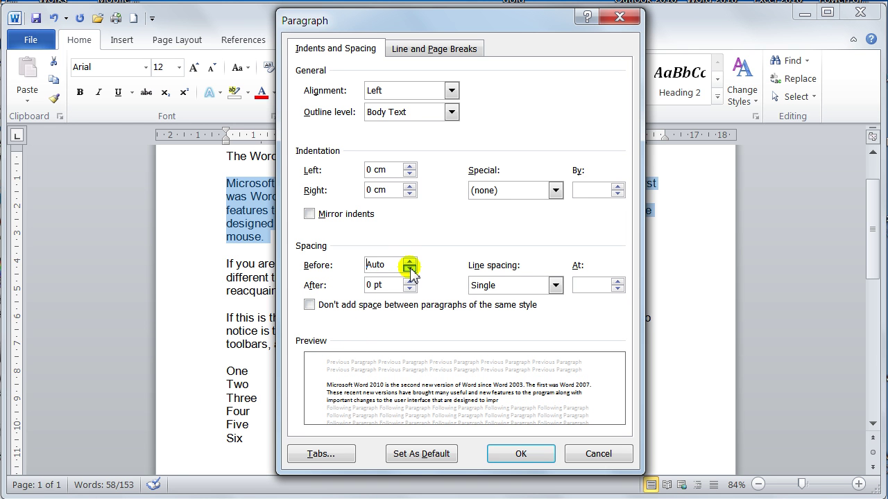
left_click(411, 262)
left_click(410, 262)
left_click(410, 262)
left_click(410, 261)
left_click(410, 262)
left_click(410, 268)
left_click(410, 268)
left_click(410, 268)
left_click(410, 269)
left_click(410, 269)
left_click(410, 269)
left_click(409, 264)
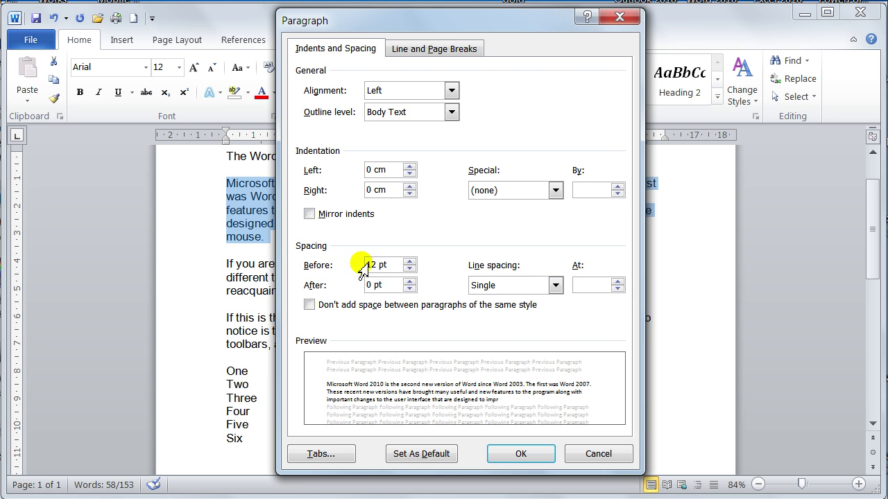
left_click(513, 453)
Step: Set the spacing before the paragraph starting "Microsoft Word 2010" to Auto in the paragraph settings
left_click(328, 171)
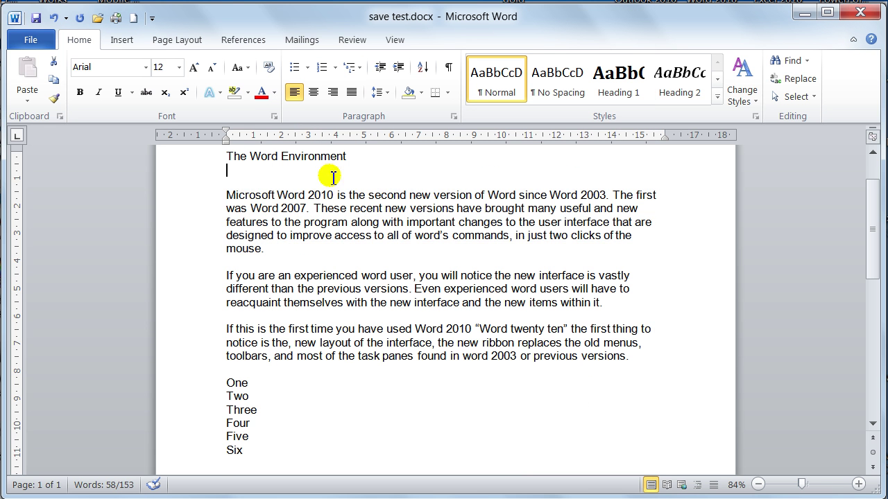
mouse_move(227, 164)
left_mouse_down()
mouse_move(230, 199)
mouse_move(228, 159)
left_mouse_up()
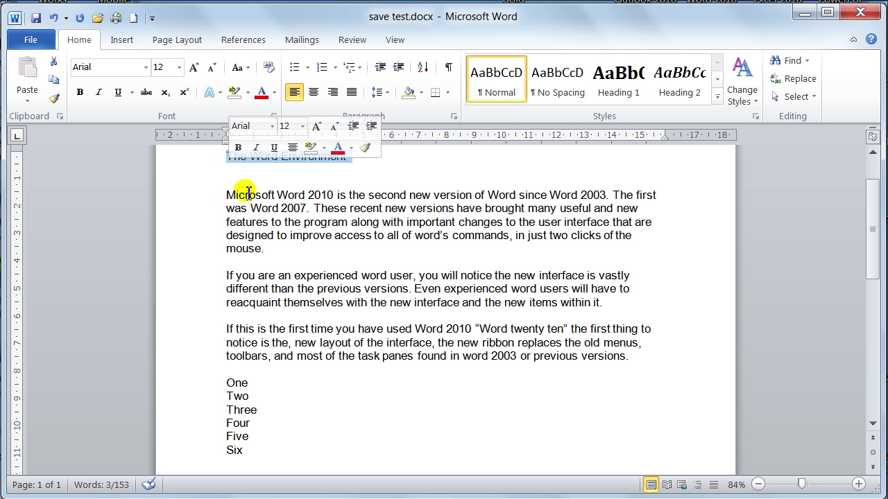
left_click(333, 195)
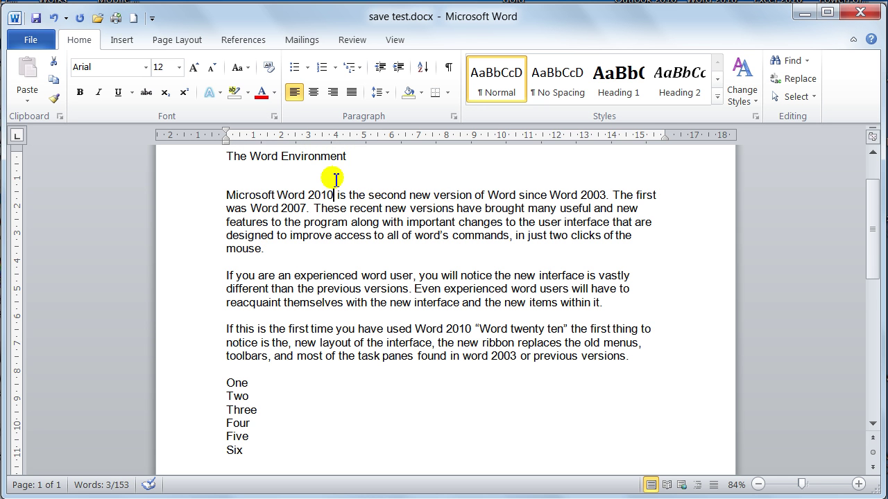
left_click(455, 116)
left_click_drag(470, 24, 670, 47)
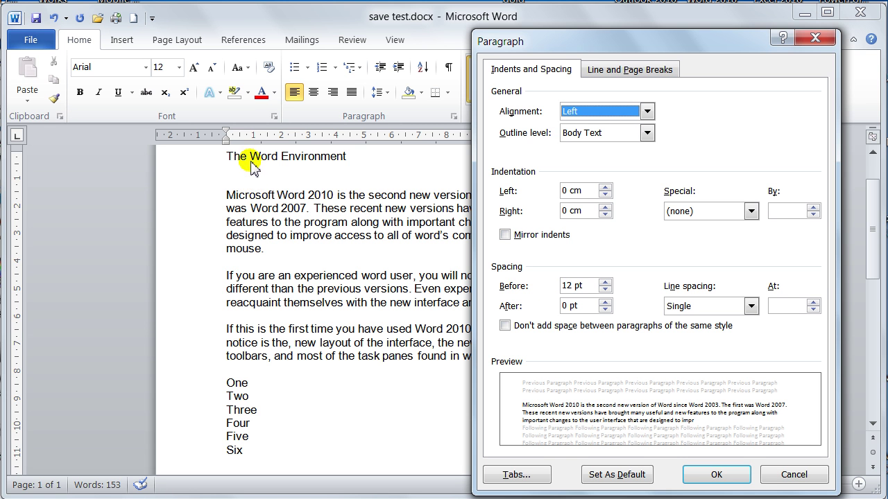
left_click(604, 290)
left_click(605, 290)
left_click(605, 290)
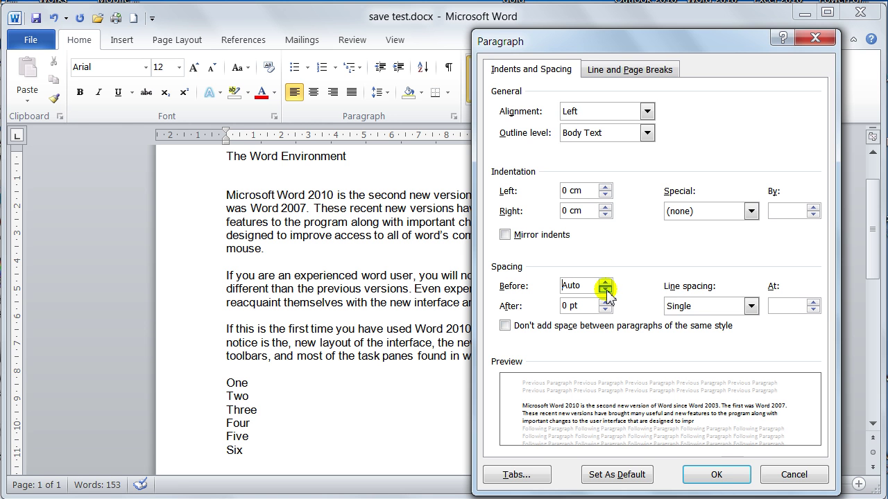
left_click(721, 477)
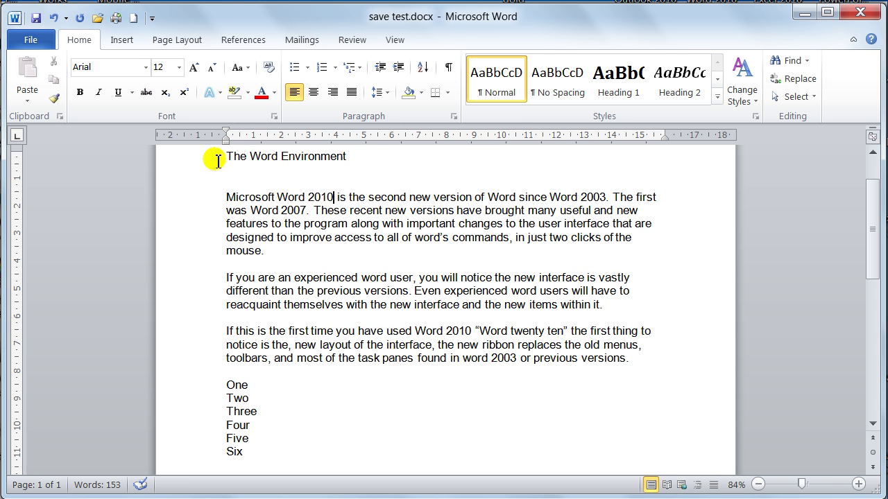
Step: Select the title through the first body paragraph and set their spacing before to 0 pt
left_click_drag(213, 160, 215, 248)
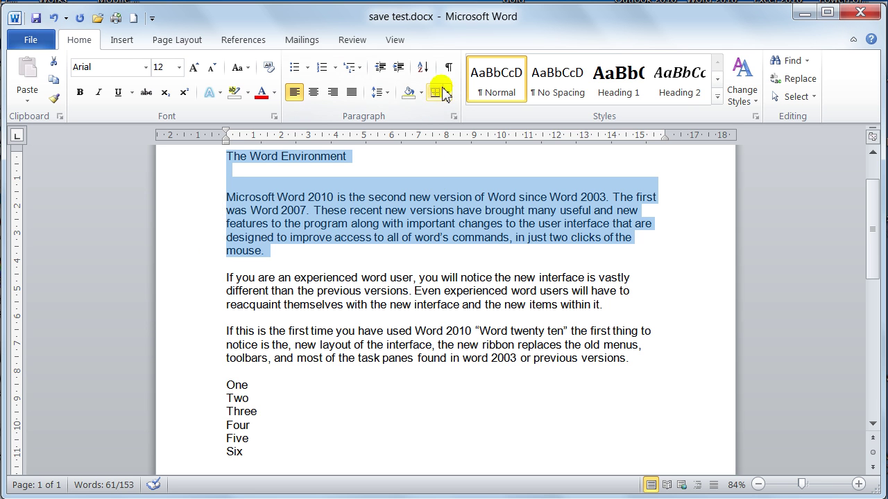
left_click(453, 116)
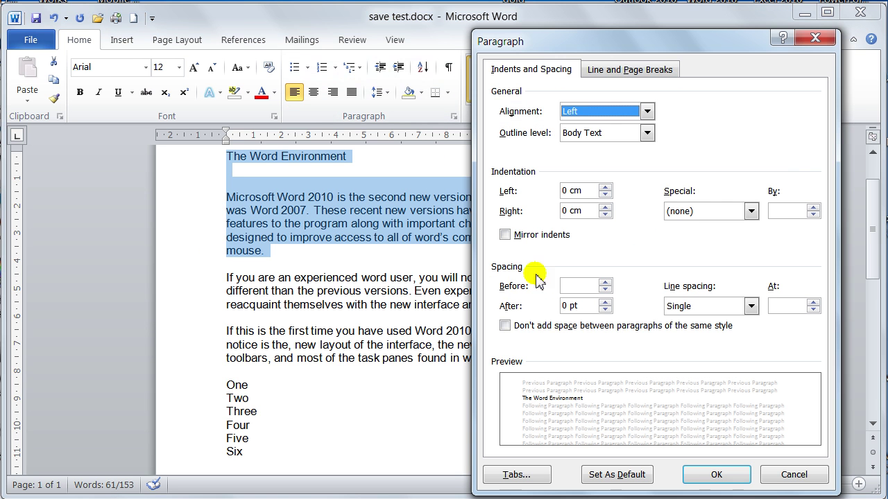
left_click(606, 290)
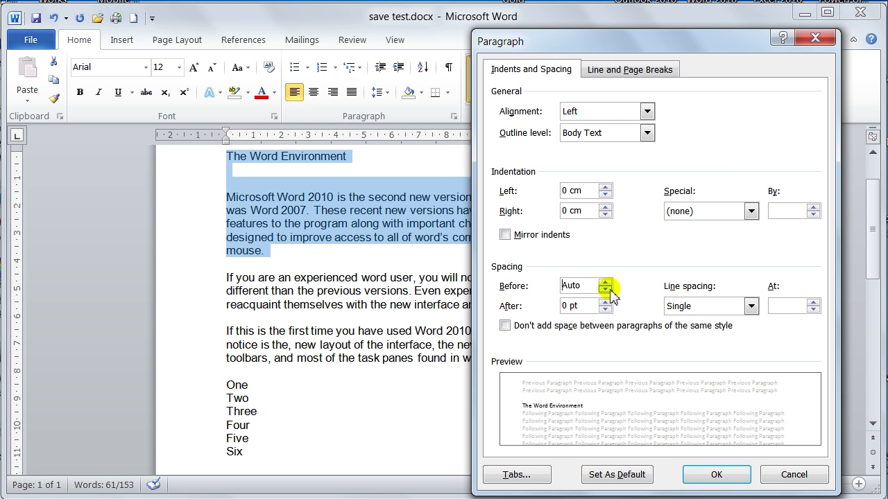
left_click(606, 289)
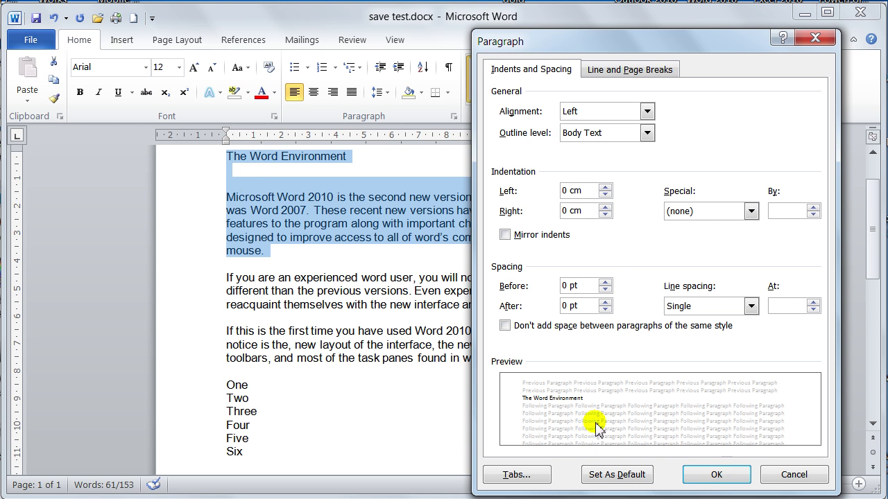
left_click(714, 475)
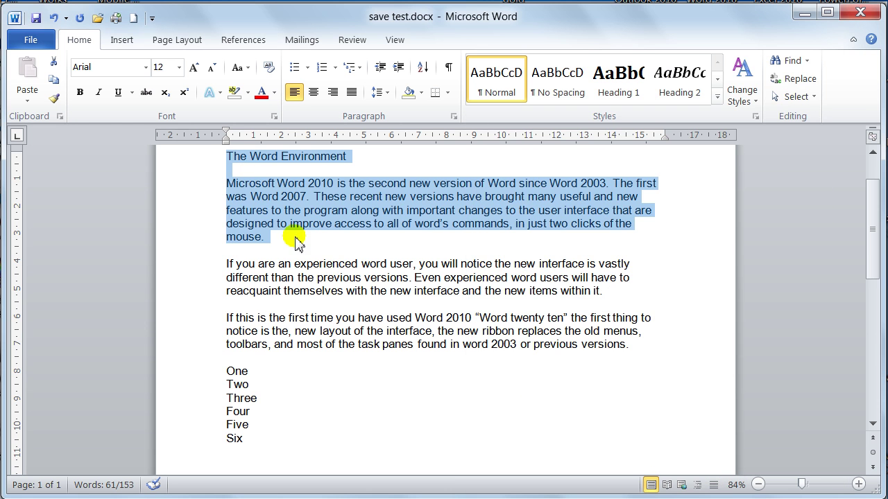
Step: Show the formatting marks and delete the empty paragraph between the title and the first body paragraph
left_click(243, 171)
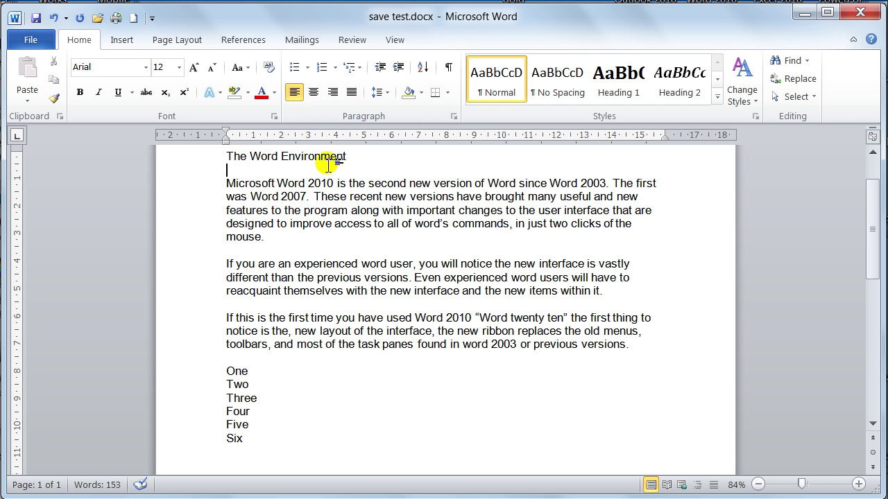
left_click(447, 68)
left_click(224, 170)
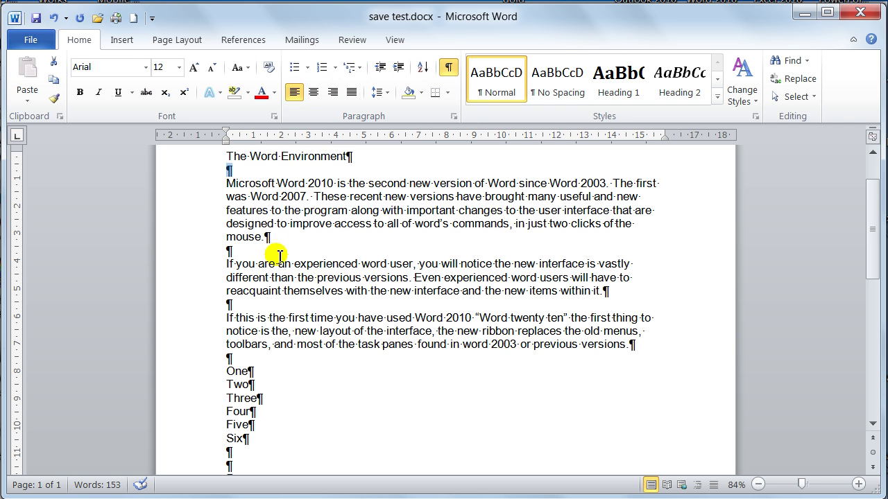
key("Delete")
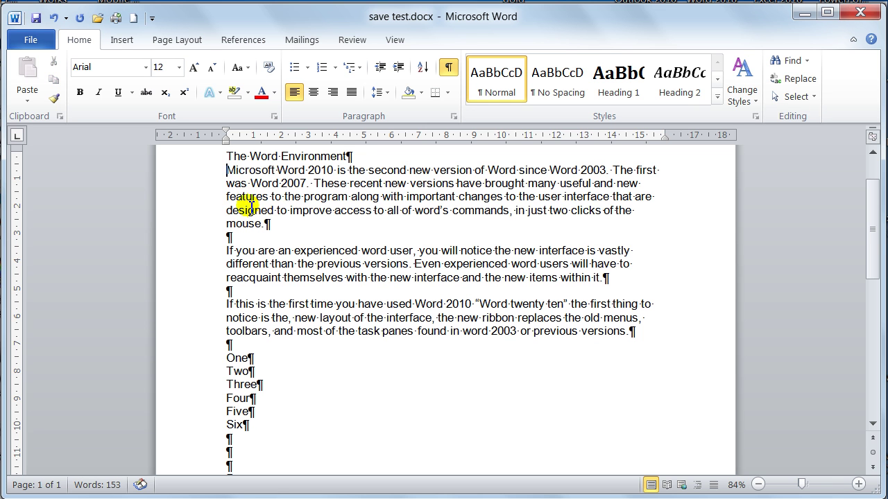
left_click(346, 156)
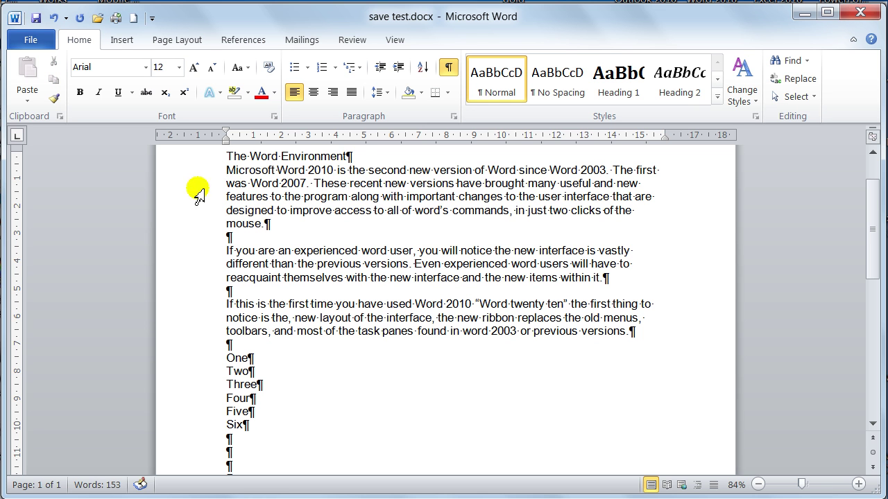
Step: Select the first body paragraph below the title and set its spacing before to 12 pt
left_click_drag(206, 176, 208, 231)
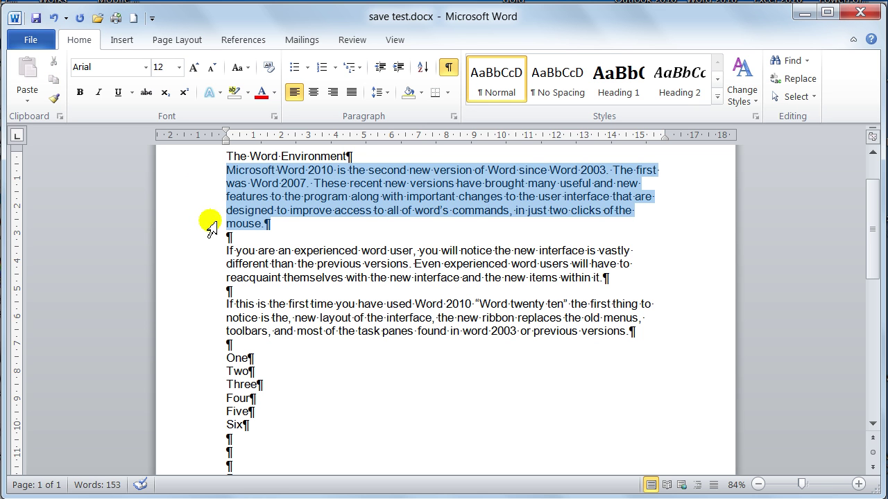
left_click(453, 116)
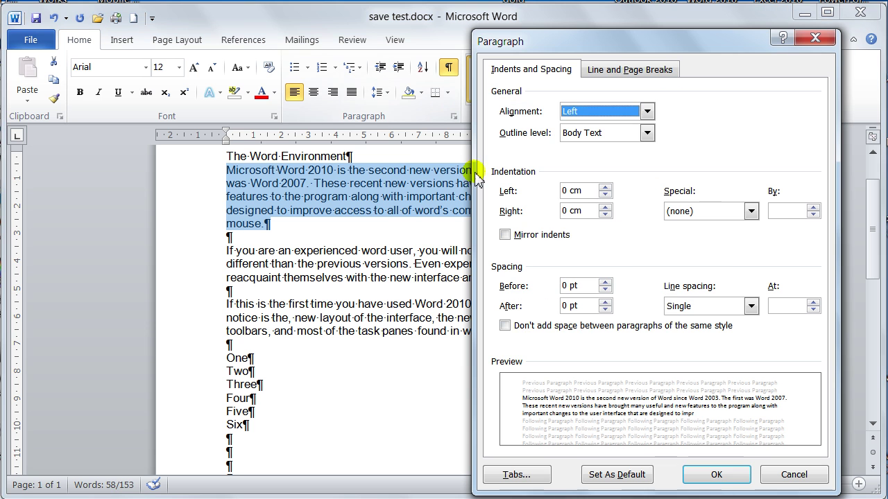
left_click(605, 282)
left_click(605, 282)
left_click(725, 477)
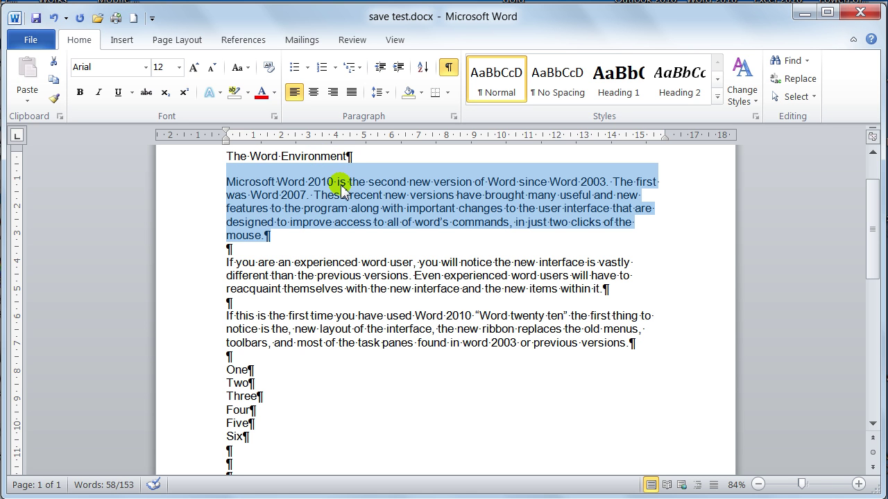
Step: Reset the first body paragraph's spacing before to 0 pt and insert an empty paragraph above it
left_click(452, 118)
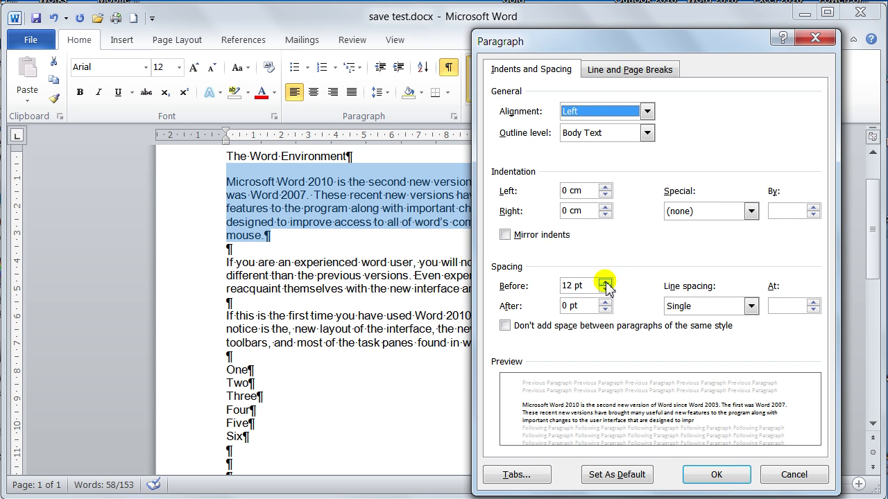
left_click(605, 283)
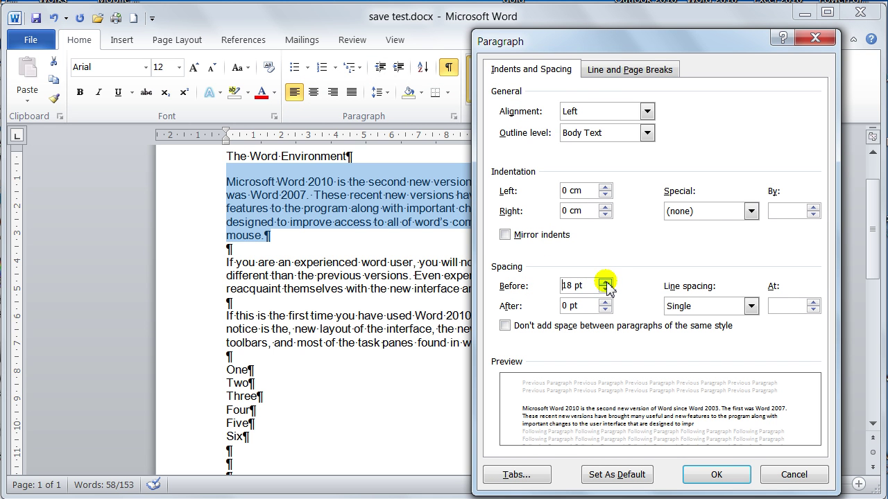
left_click(606, 289)
left_click(606, 289)
left_click(606, 289)
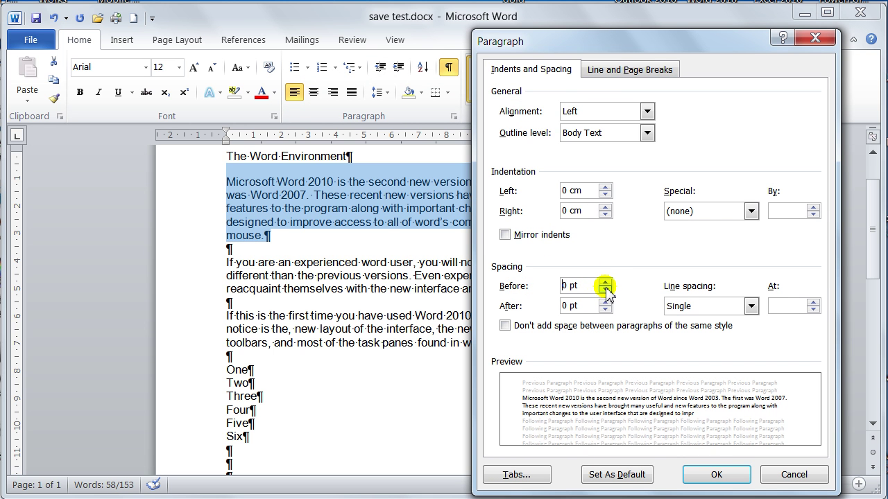
left_click(728, 475)
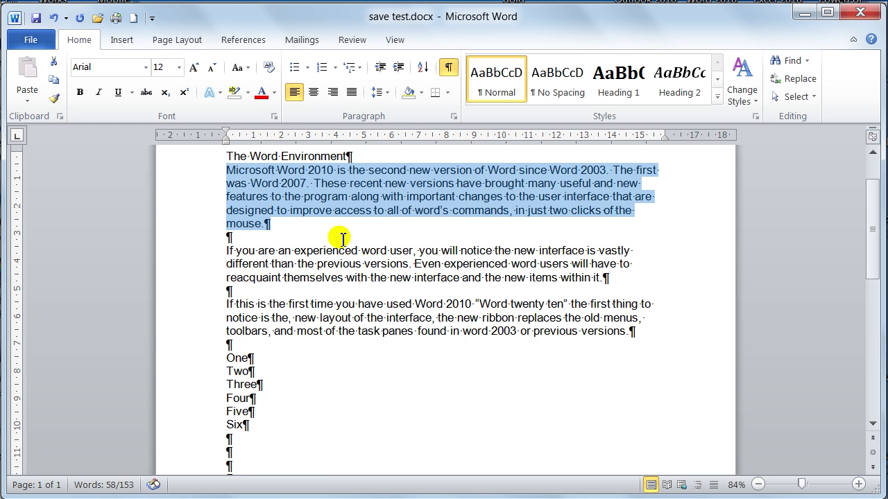
left_click(227, 170)
key("Return")
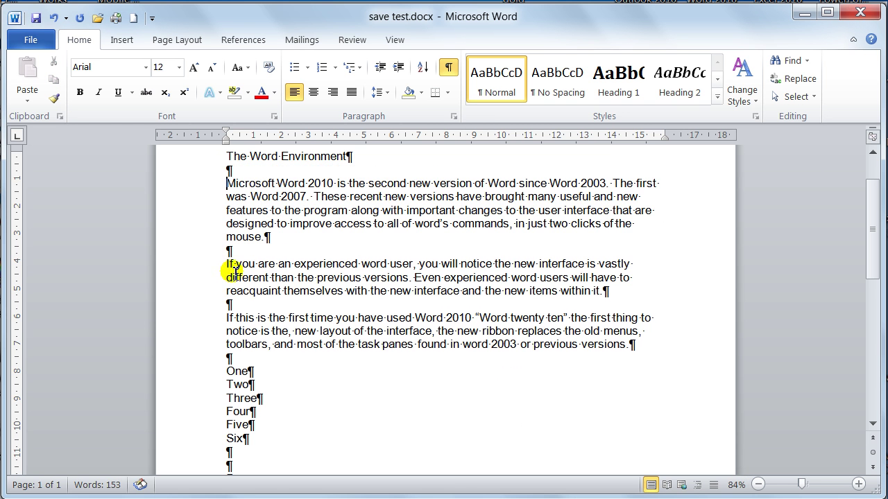